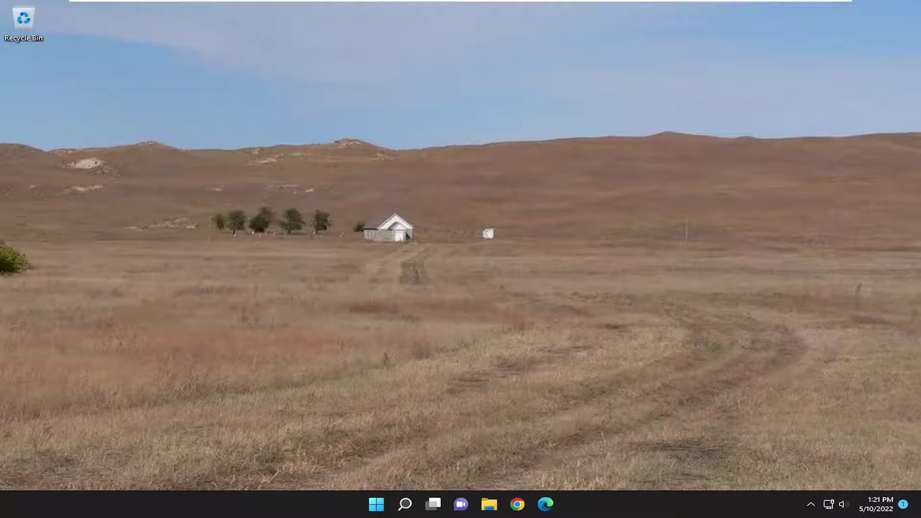
Search for cmd and run Command Prompt as administrator, triggering the UAC prompt
click(405, 503)
text(cmd)
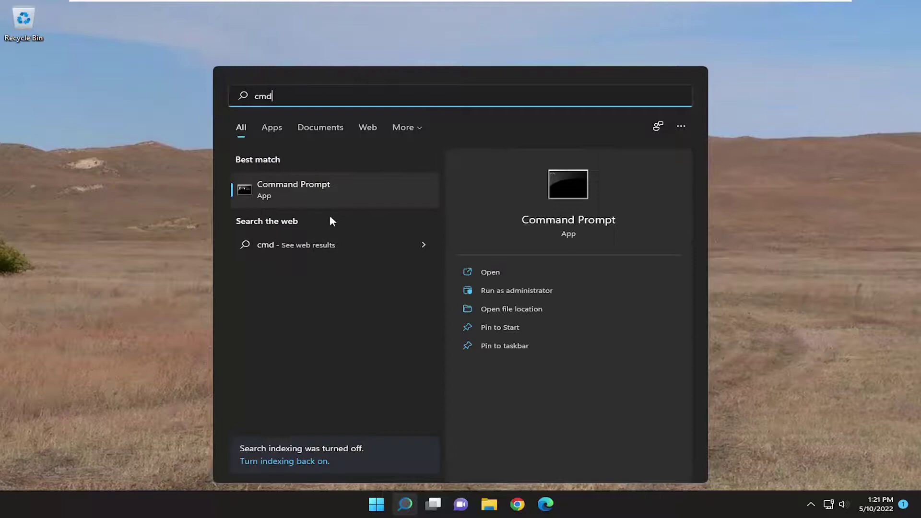
click(288, 188)
right_click(289, 189)
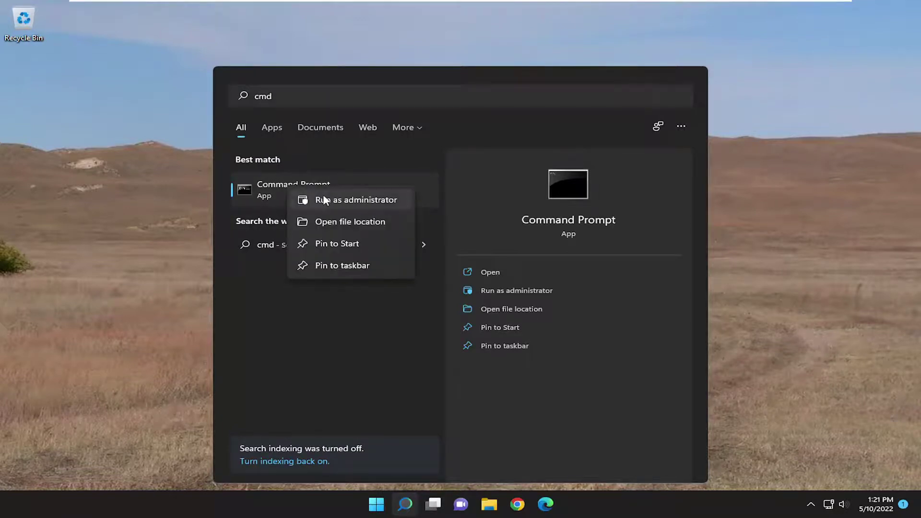
click(323, 200)
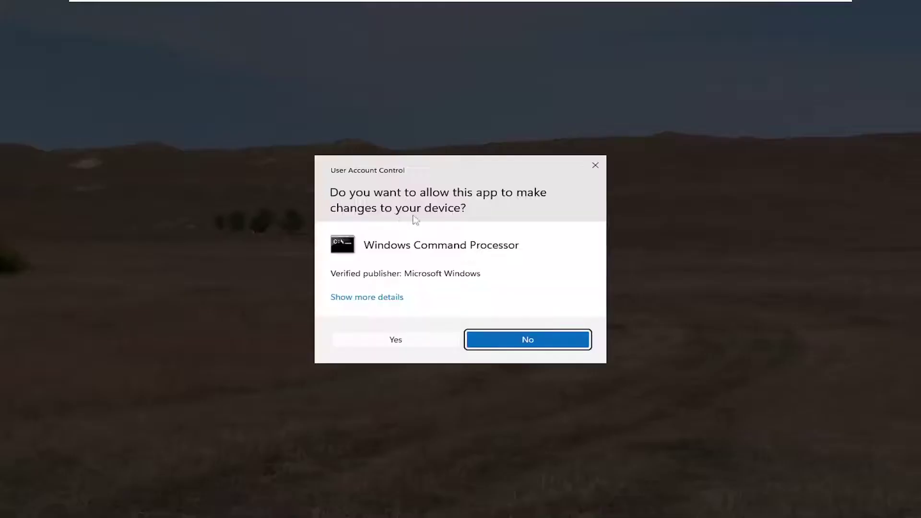
Approve the UAC prompt and run 'vol c:' to show drive C's serial number 5E54-03E3
click(386, 339)
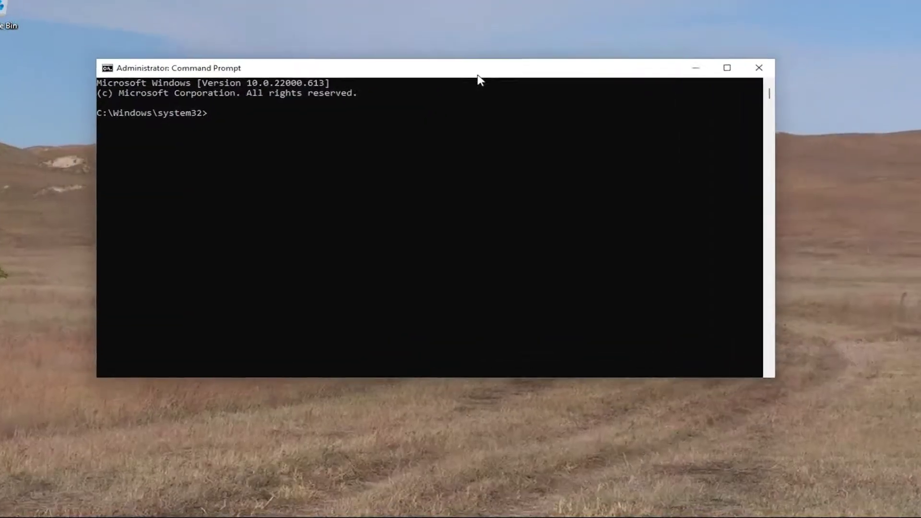
text(vo)
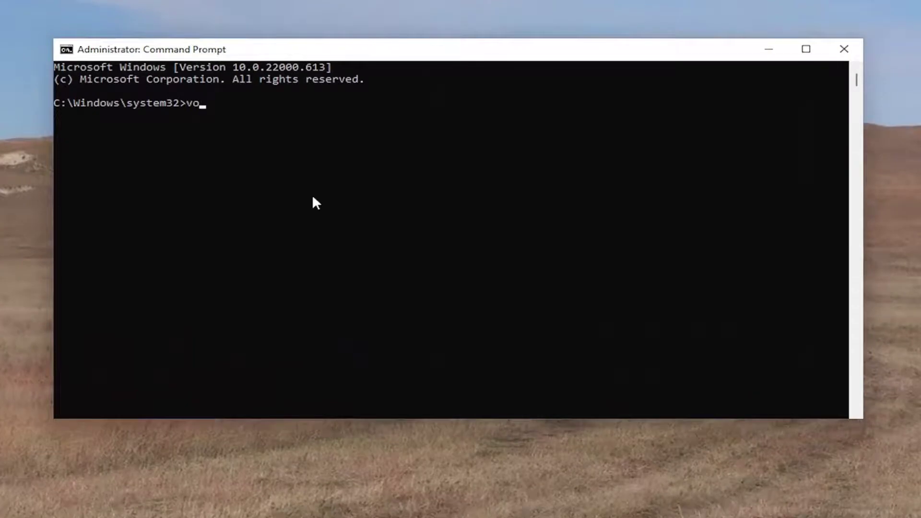
text(l)
text( c)
text(:)
key(Return)
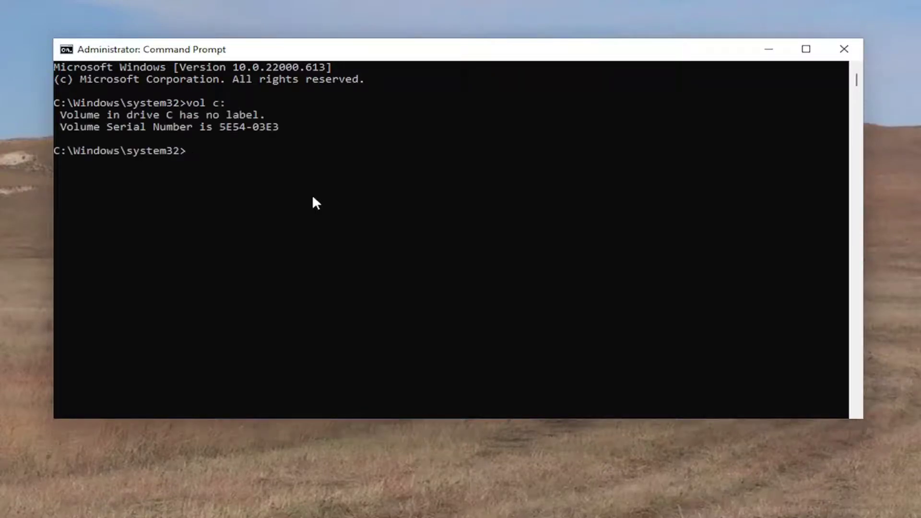